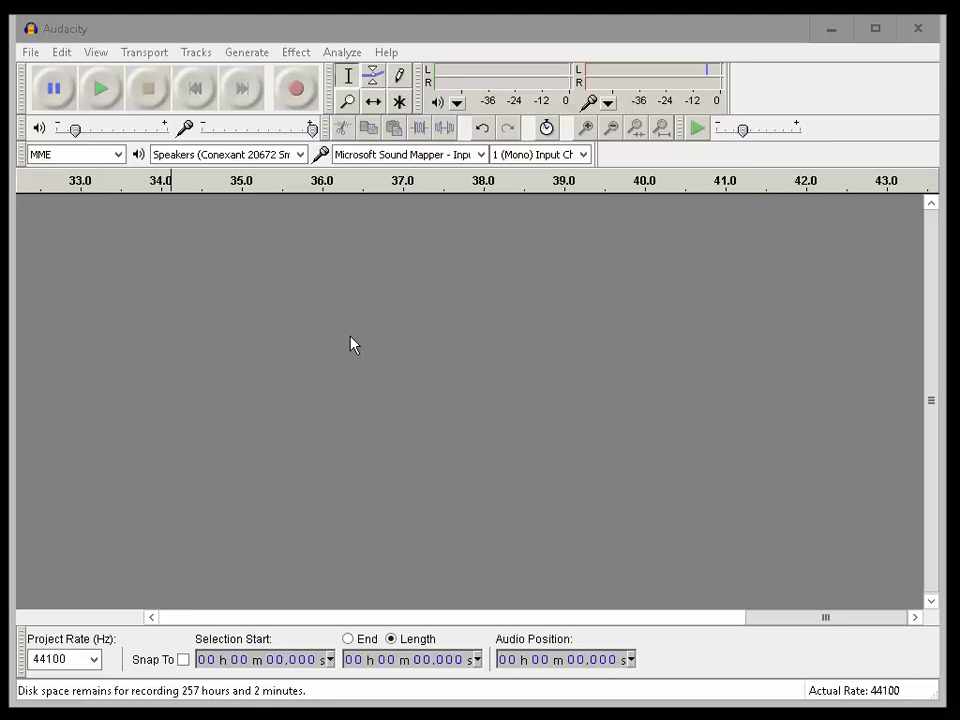
Start recording a new mono track while the coins are dropped.
left_click(300, 91)
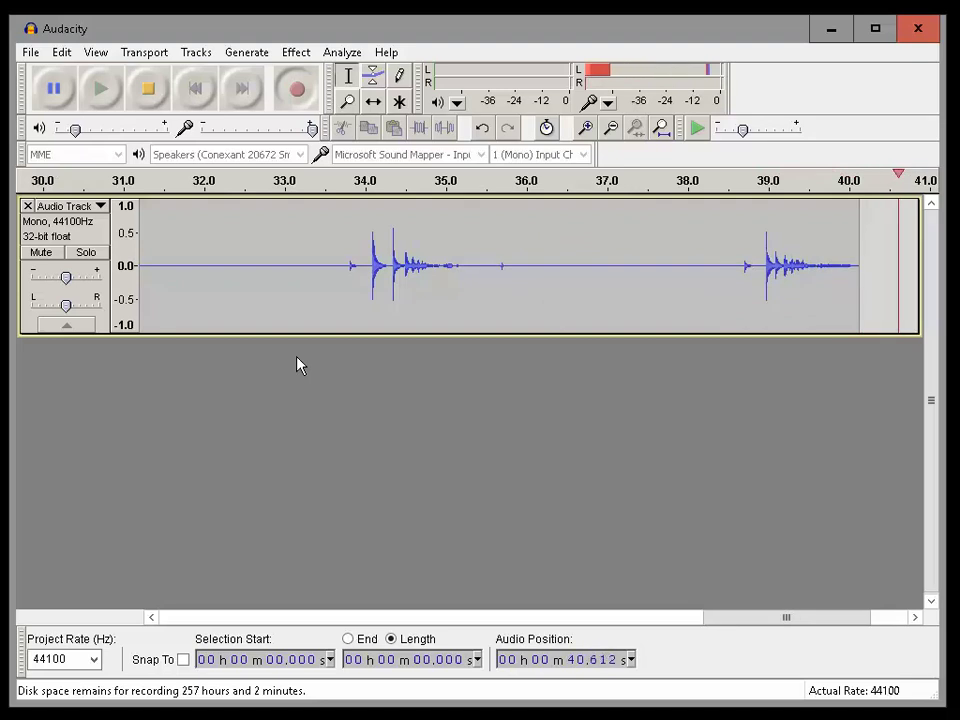
Stop the recording and play back the first coin drop from about 25.5 s.
left_click(150, 90)
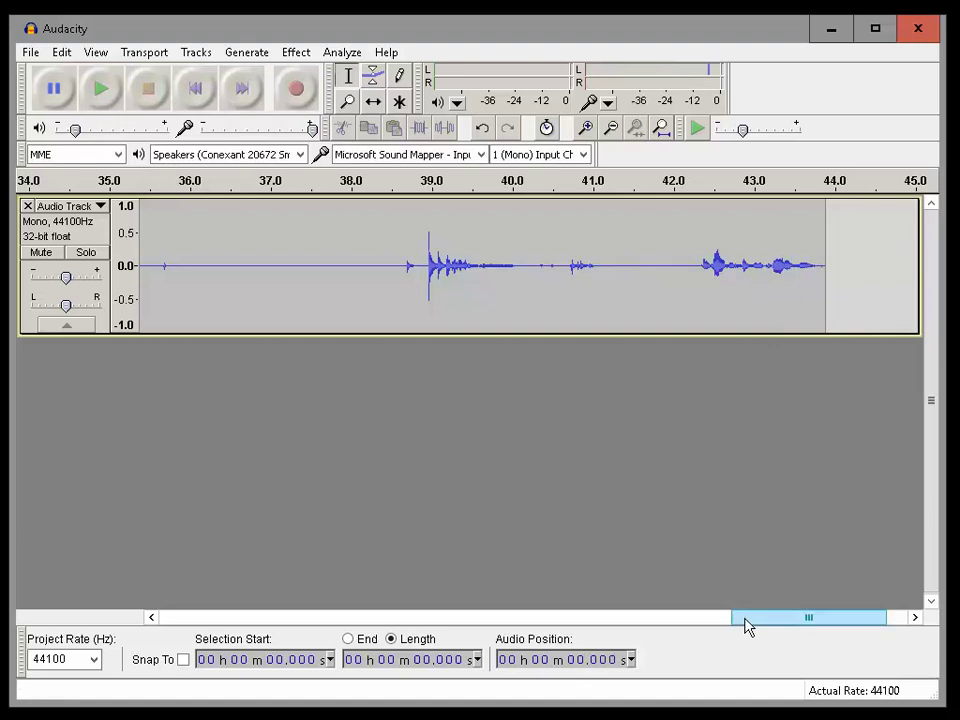
mouse_move(746, 617)
left_mouse_down()
mouse_move(420, 643)
mouse_move(484, 645)
left_mouse_up()
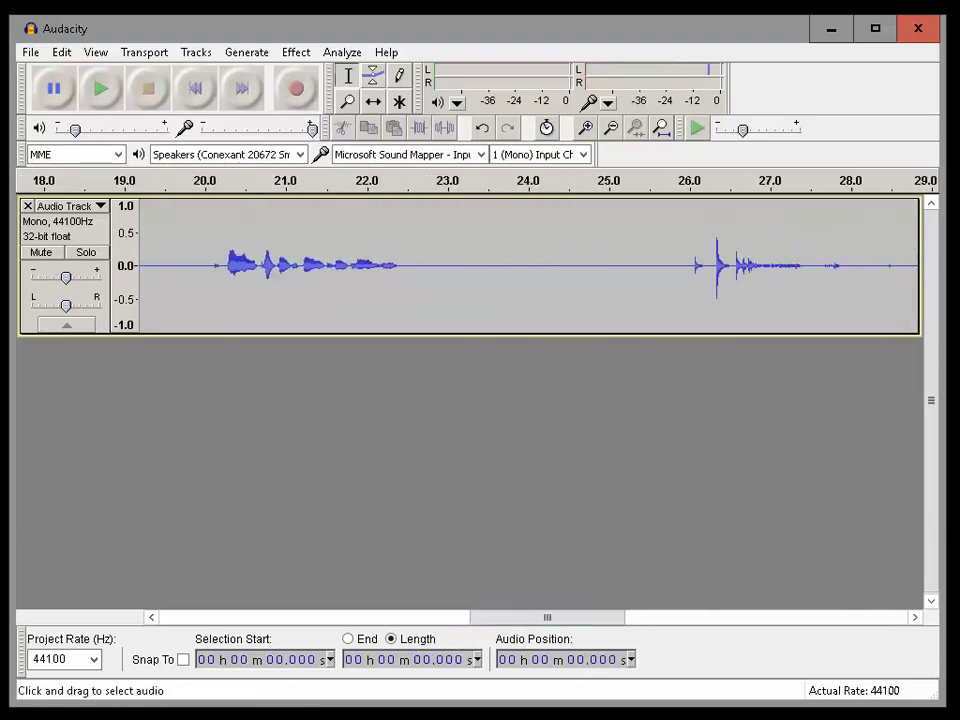
left_click(649, 262)
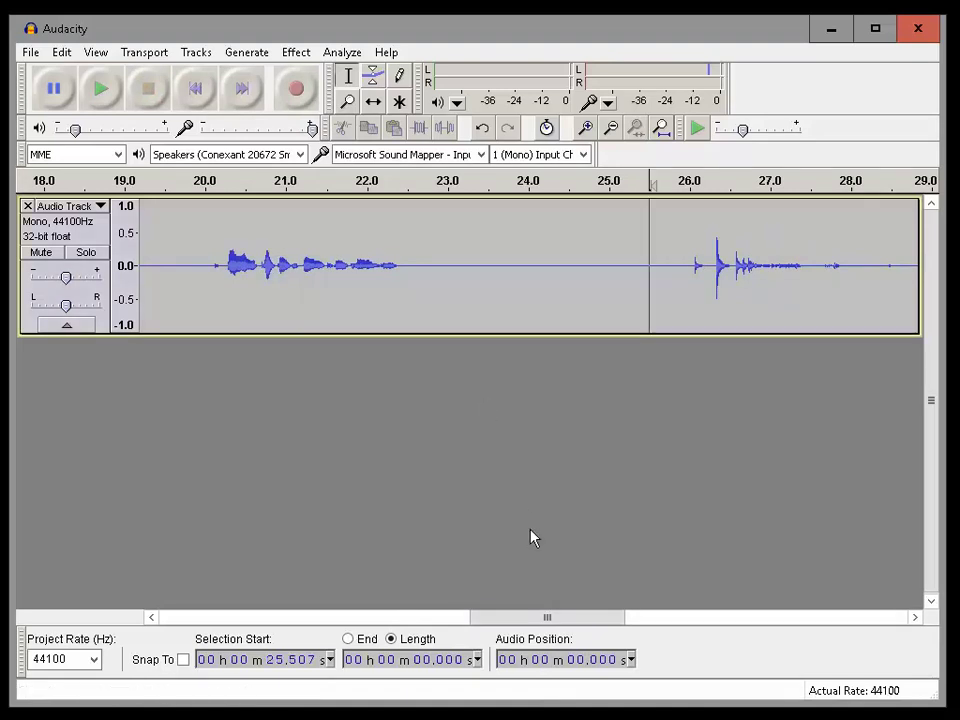
mouse_move(561, 624)
left_mouse_down()
mouse_move(253, 636)
mouse_move(593, 637)
left_mouse_up()
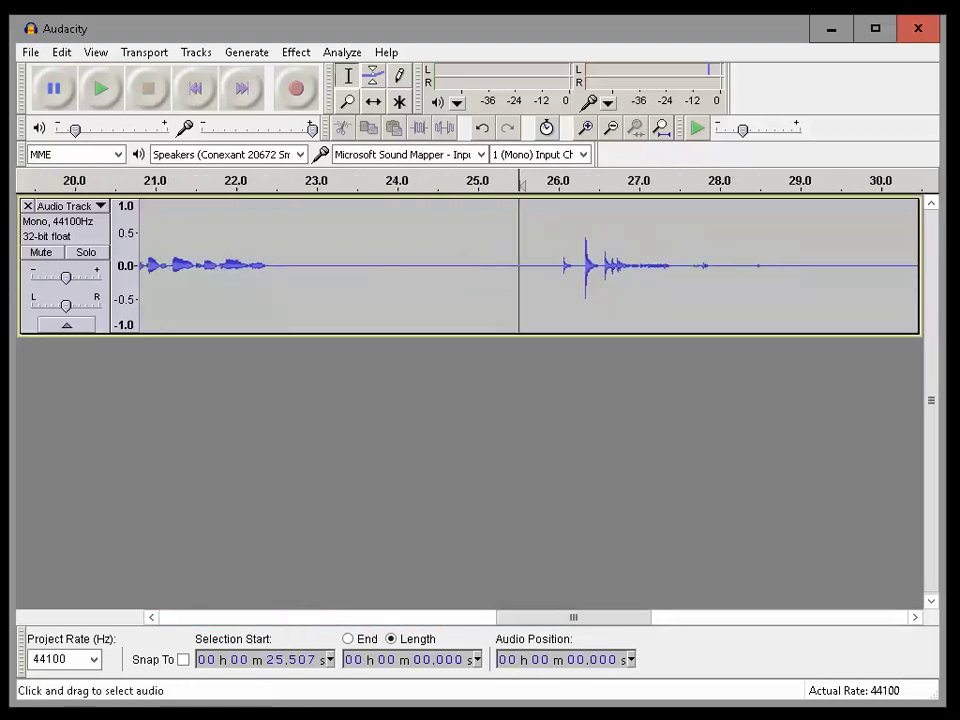
left_click(103, 92)
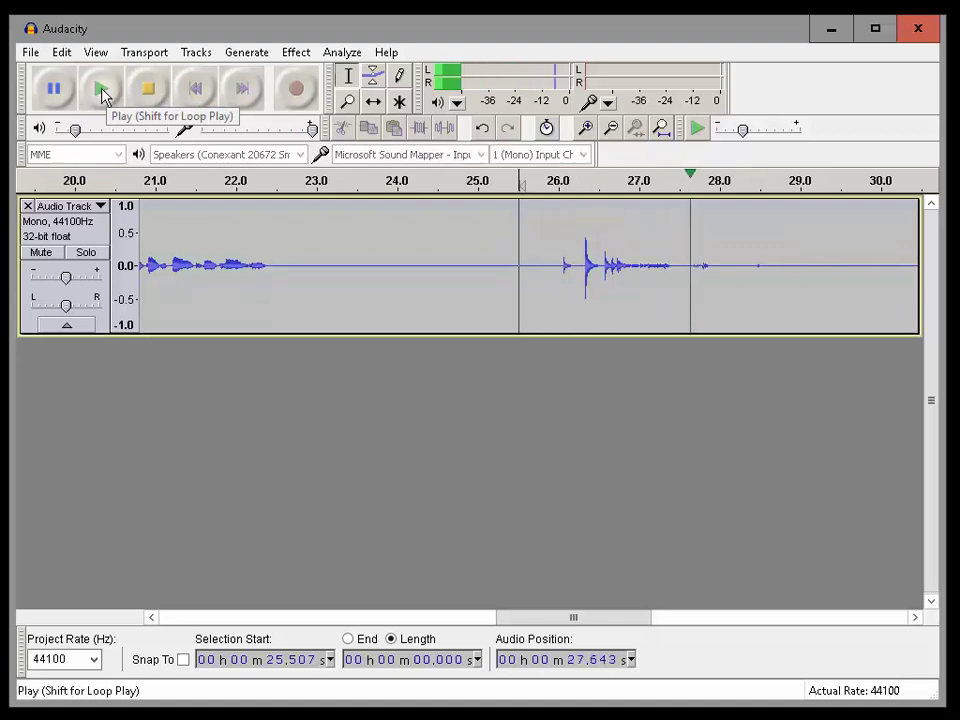
left_click(148, 90)
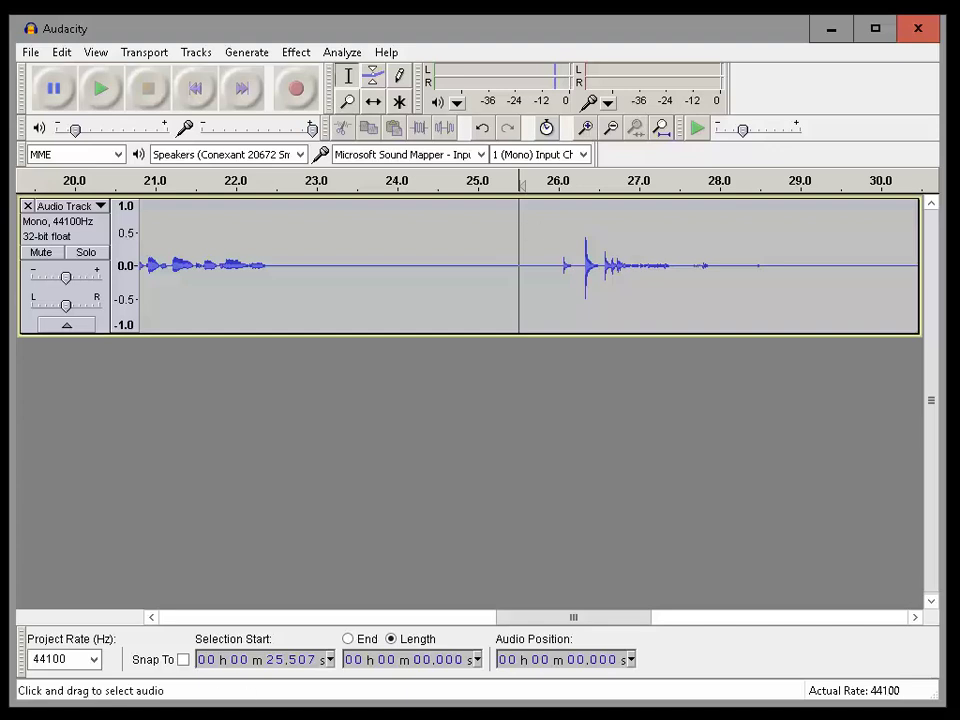
Zoom in twice on the first coin drop and place the start point near 26.064 s.
left_click(588, 130)
left_click(588, 130)
mouse_move(591, 617)
left_mouse_down()
mouse_move(546, 618)
mouse_move(612, 627)
left_mouse_up()
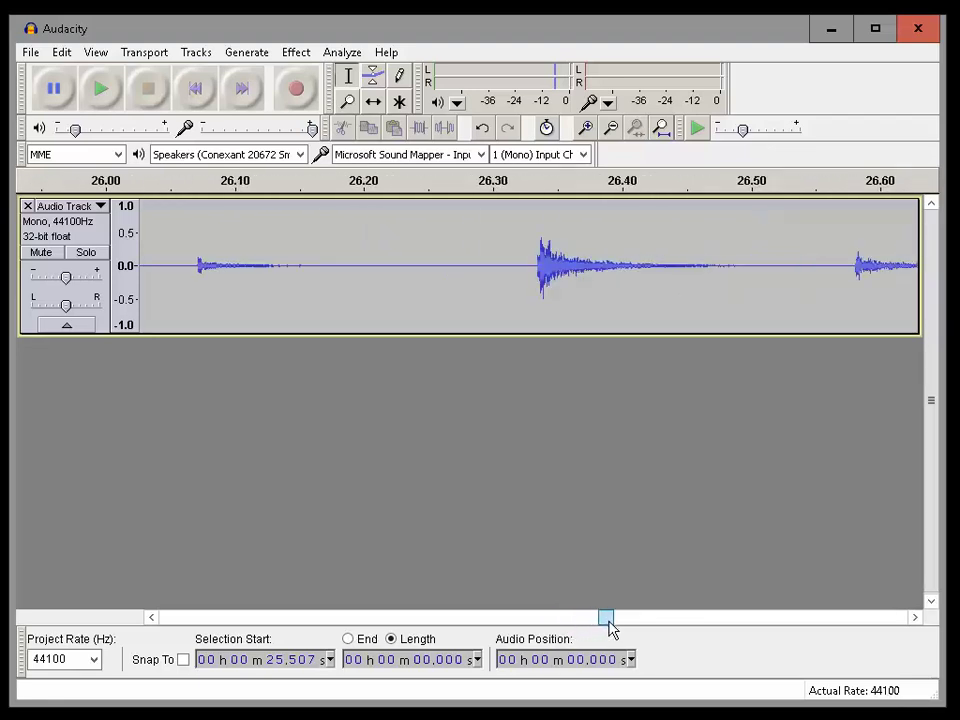
left_click(170, 262)
left_click(187, 263)
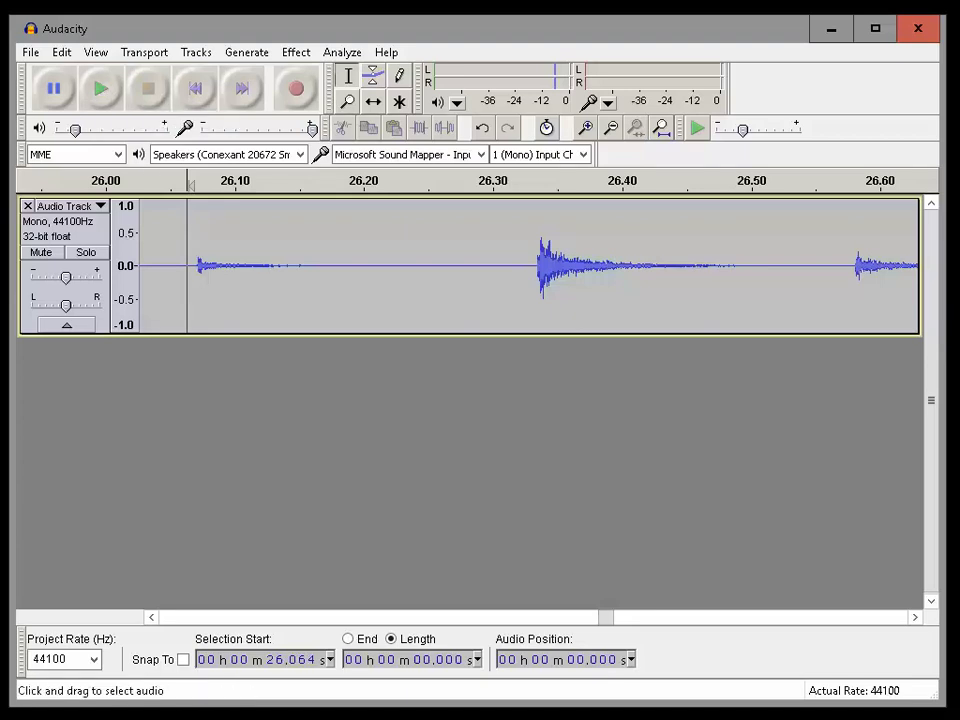
Listen to the first gap, then move the start point onto the tap onset at 26.072 s.
left_click(101, 97)
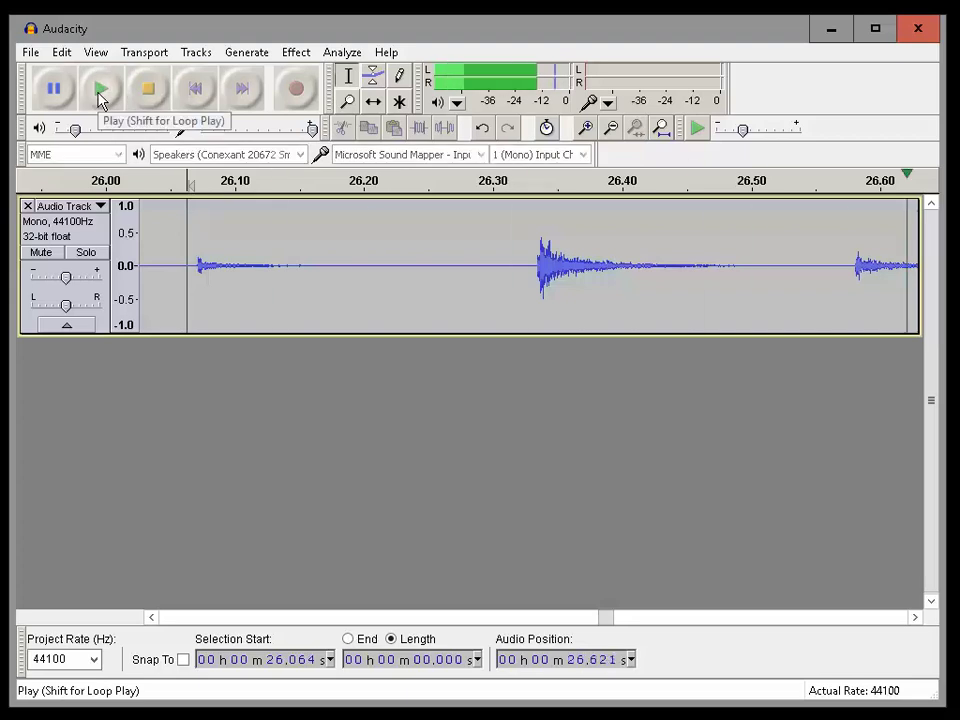
left_click(148, 97)
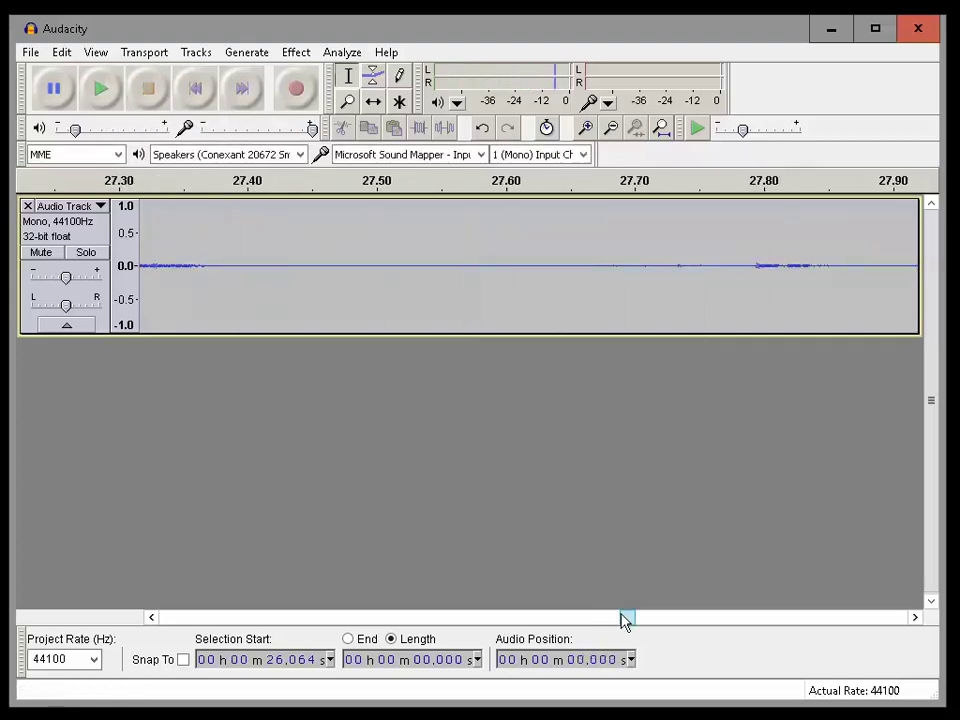
mouse_move(623, 618)
left_mouse_down()
mouse_move(583, 621)
mouse_move(603, 628)
left_mouse_up()
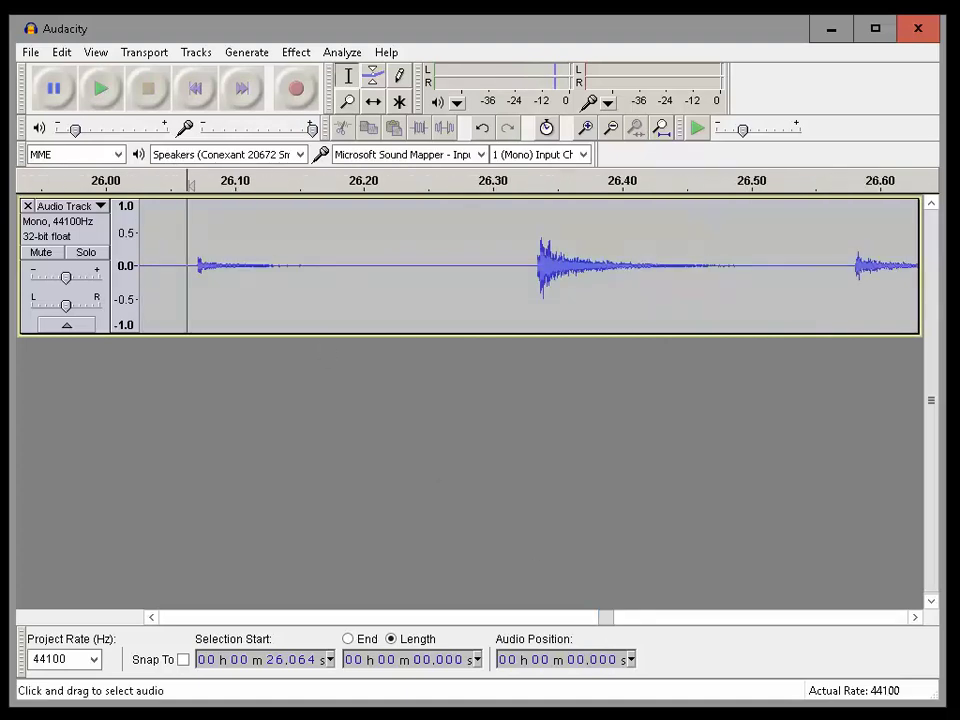
left_click(198, 276)
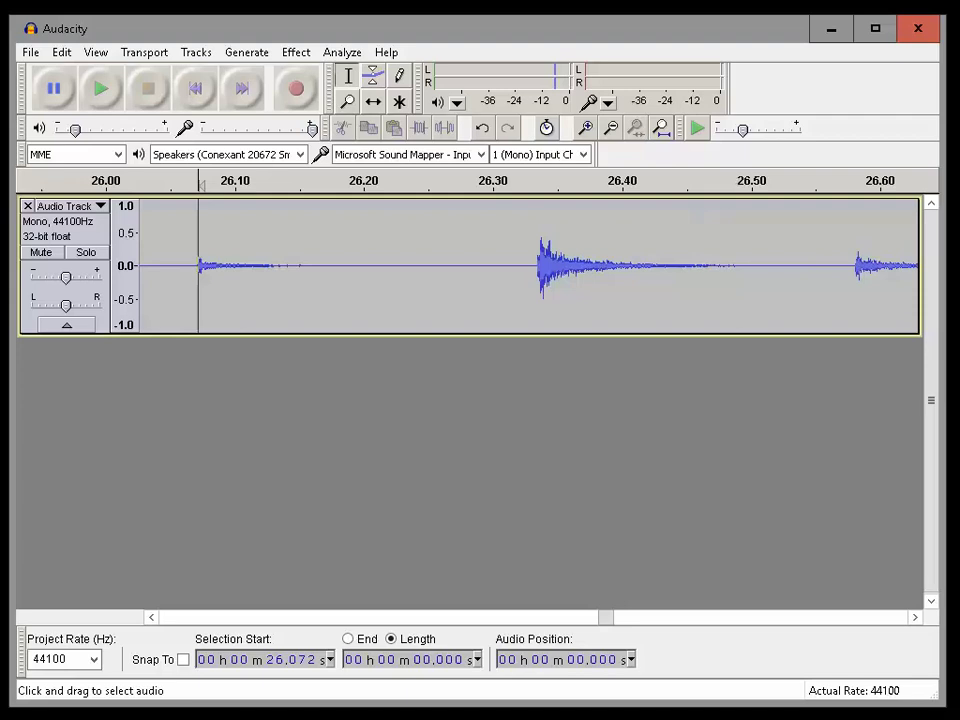
Select from the tap at 26.071 s to the first impact spike, a 0.265 s length.
left_click_drag(202, 265, 287, 265)
left_click_drag(198, 265, 270, 265)
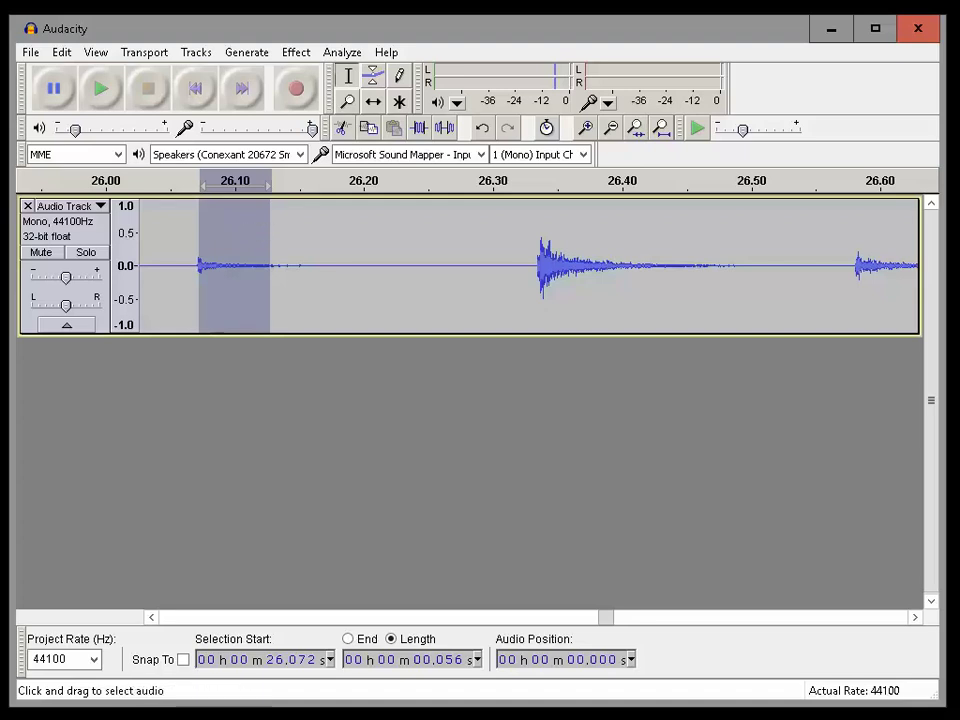
left_click(266, 230)
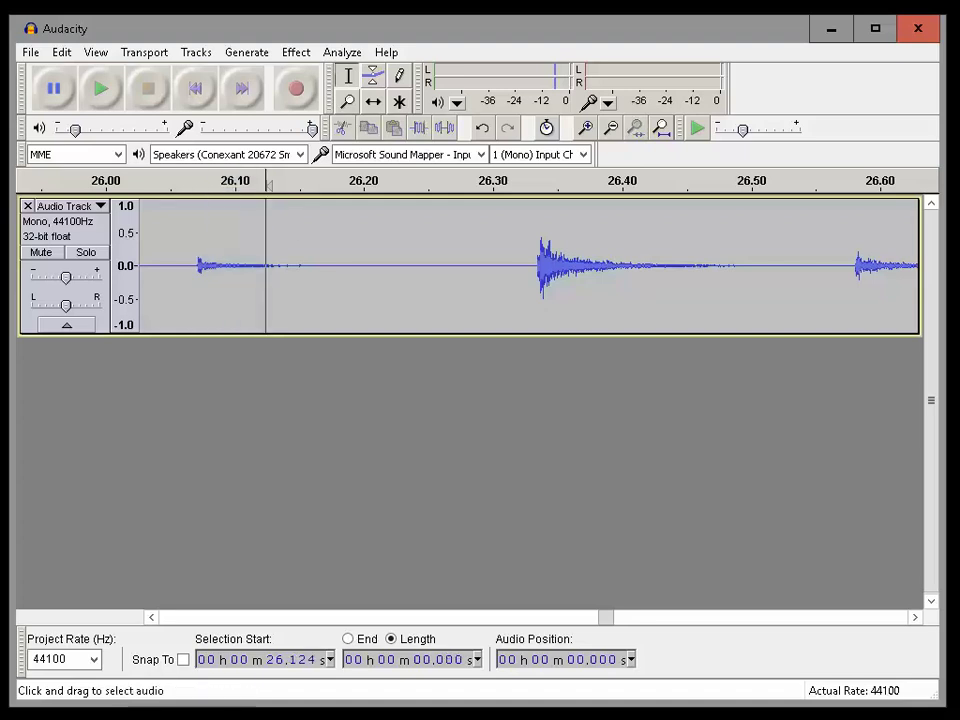
left_click_drag(202, 265, 268, 265)
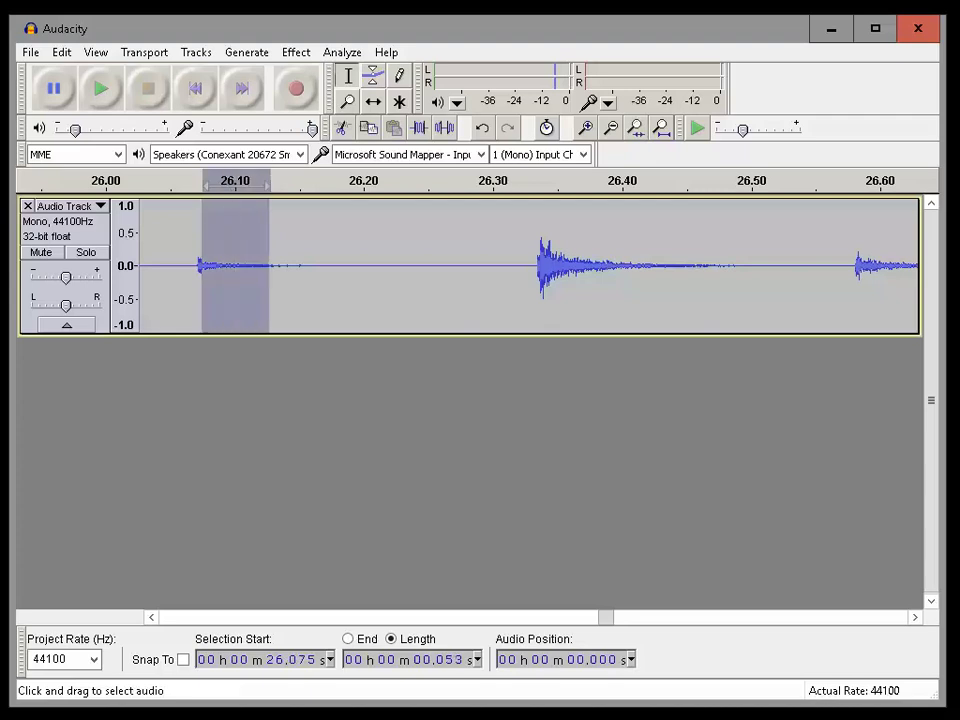
left_click_drag(197, 265, 518, 265)
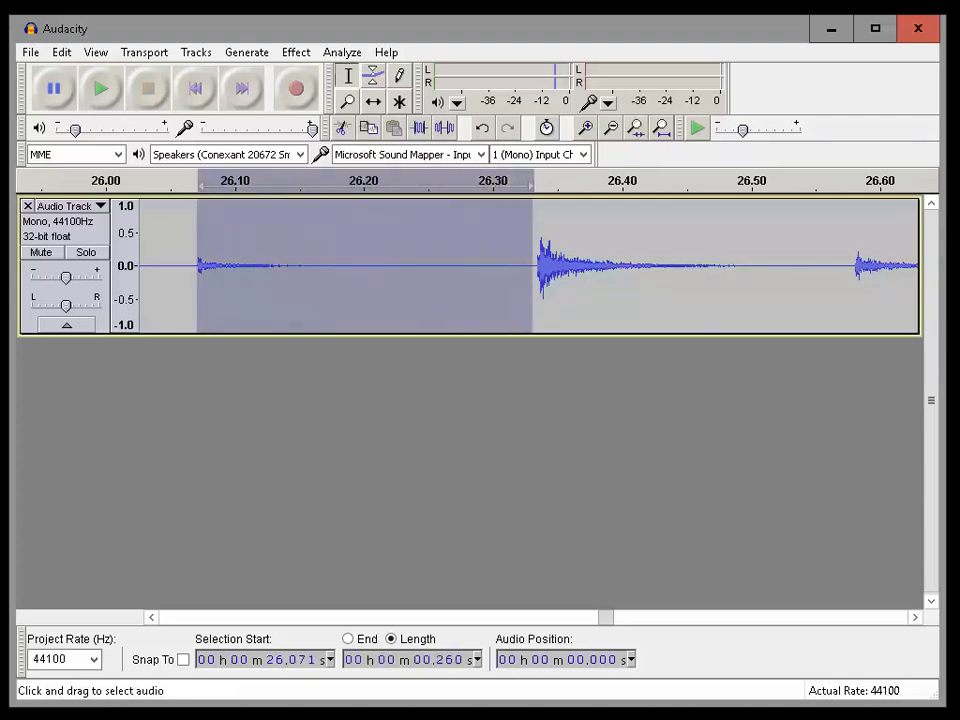
left_click_drag(518, 265, 538, 265)
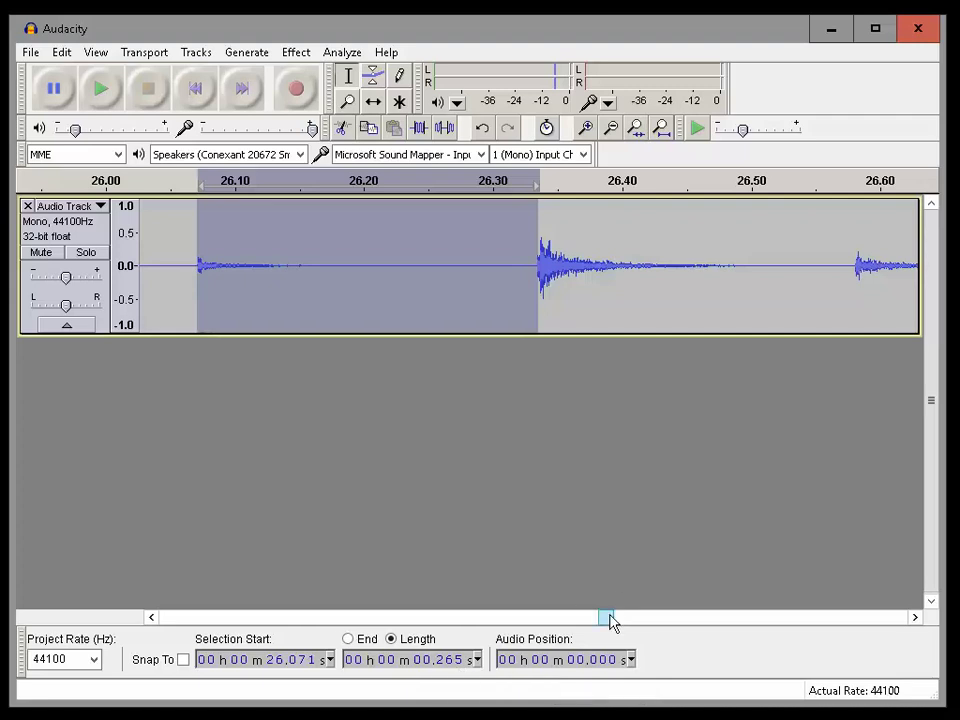
Select from the second tap at 33.815 s to its impact spike, a 0.279 s length.
left_click_drag(610, 622, 745, 612)
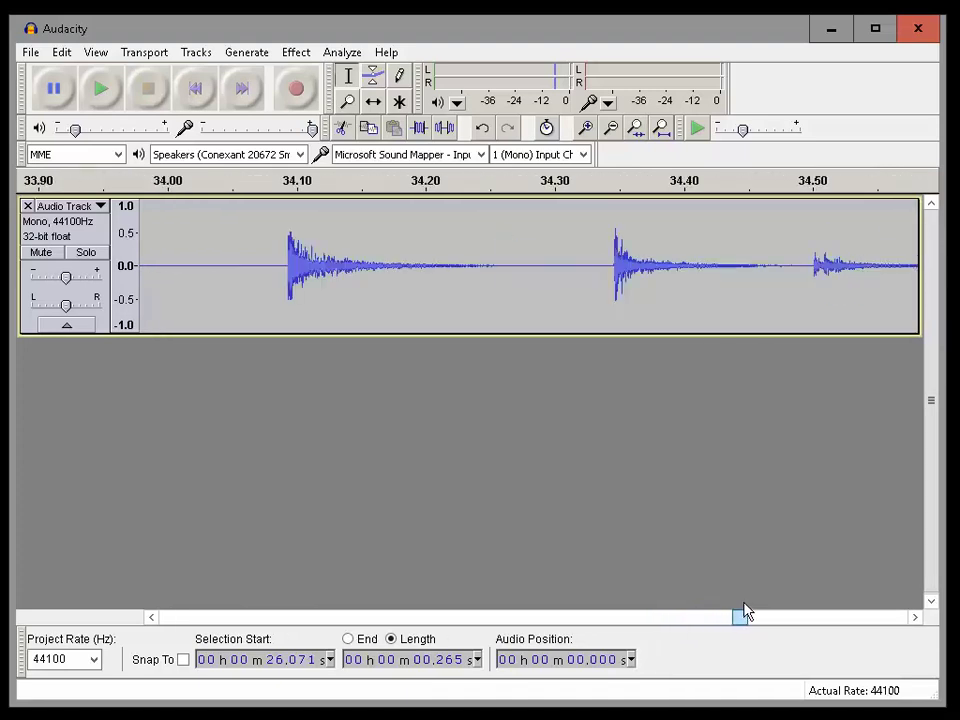
left_click_drag(745, 612, 739, 619)
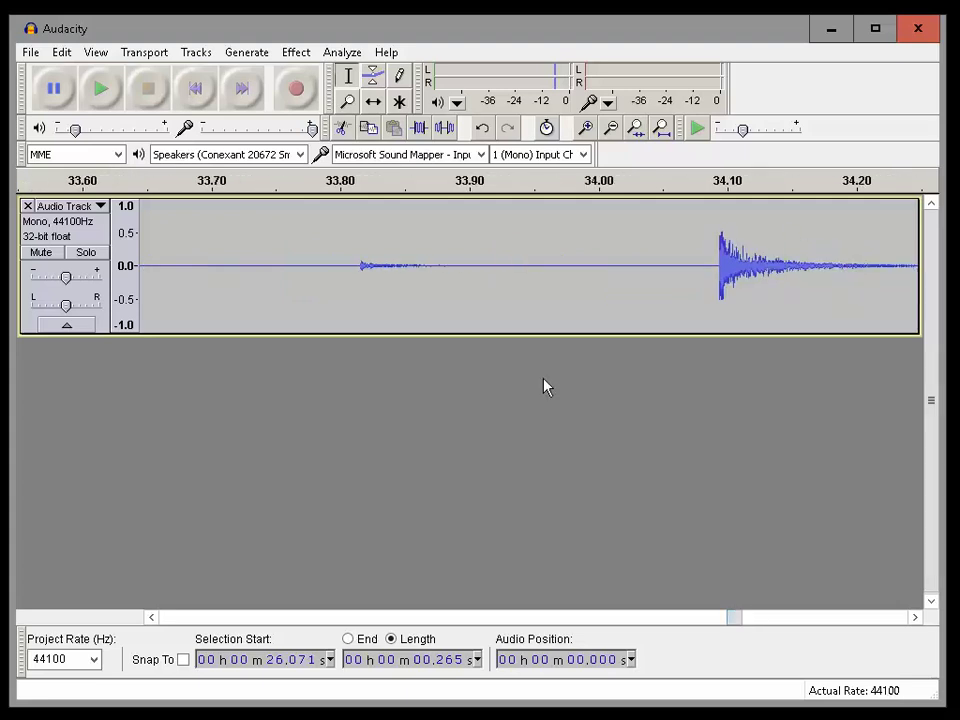
left_click_drag(359, 265, 719, 265)
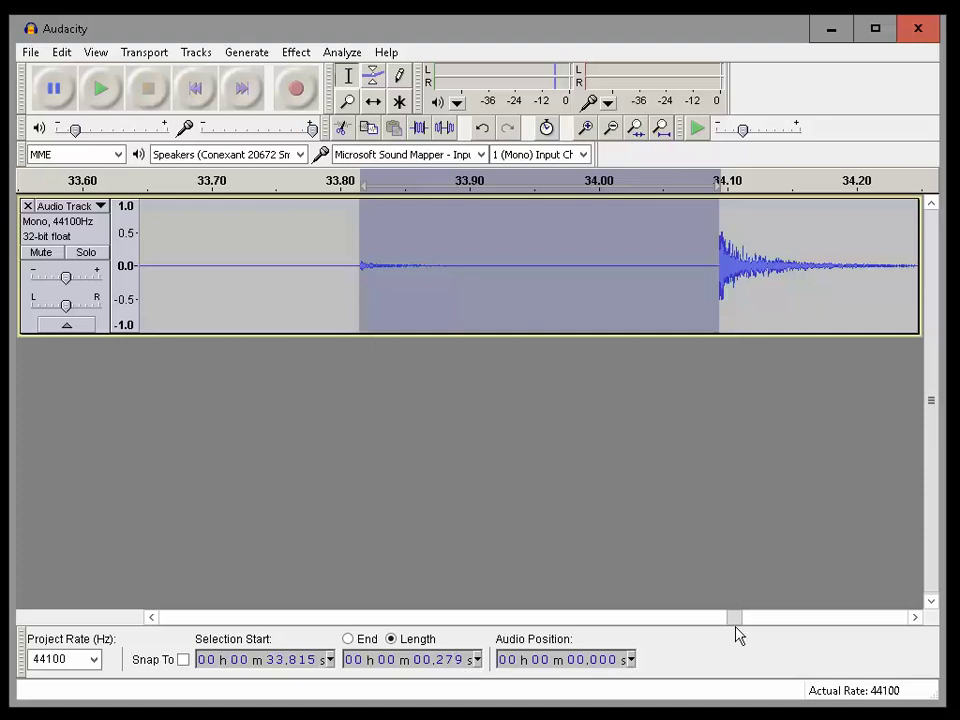
mouse_move(735, 622)
left_mouse_down()
mouse_move(829, 636)
mouse_move(818, 637)
left_mouse_up()
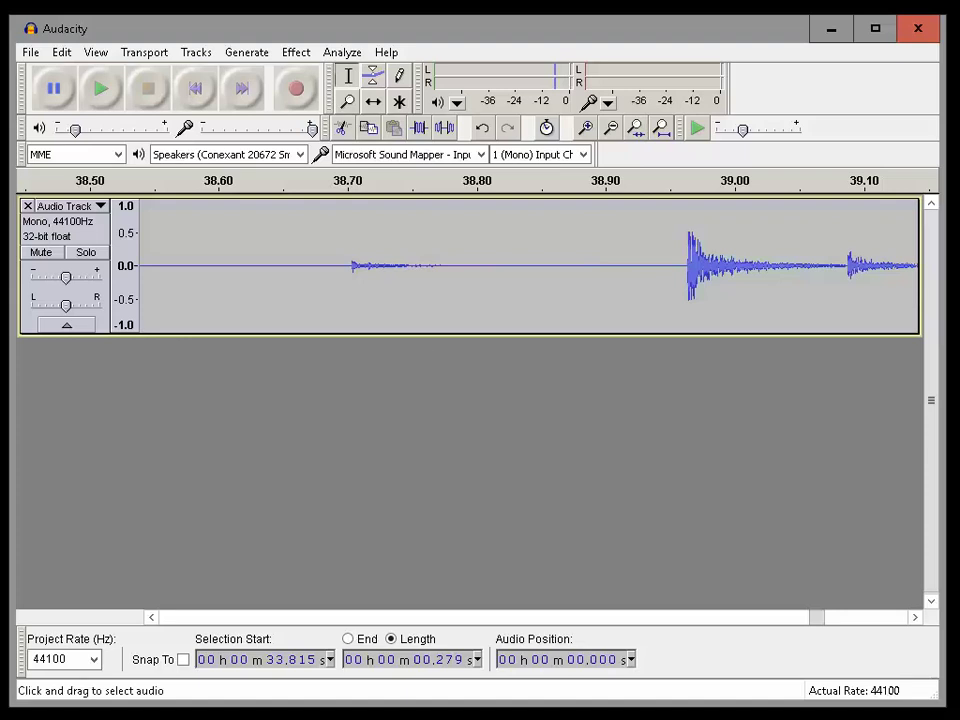
Make a trial selection from the third coin's tap toward its impact.
left_click_drag(354, 265, 450, 265)
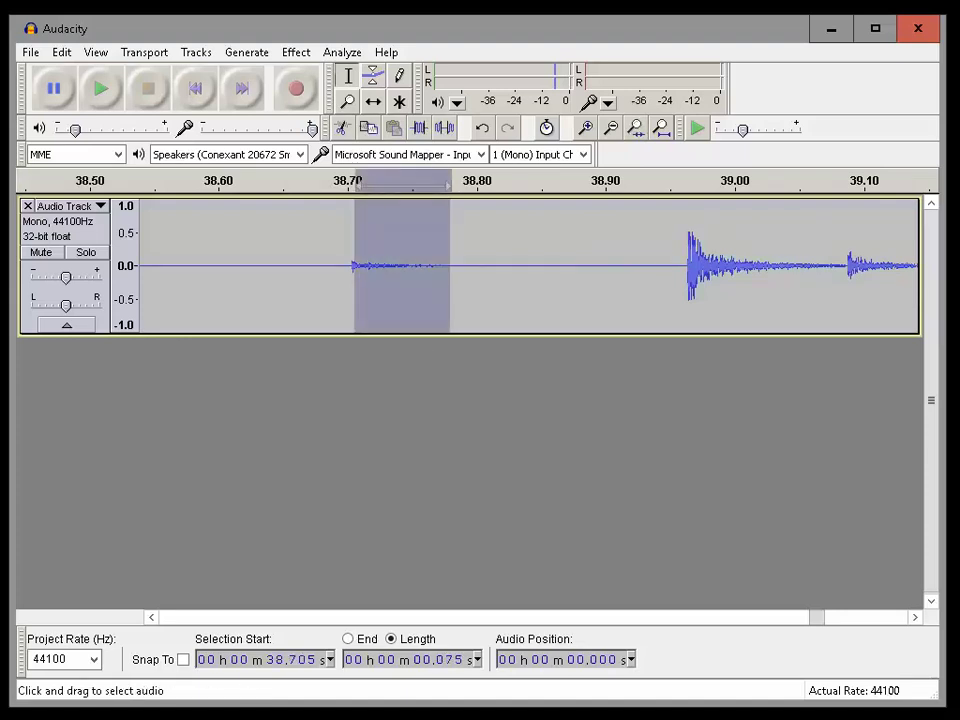
left_click_drag(353, 265, 687, 265)
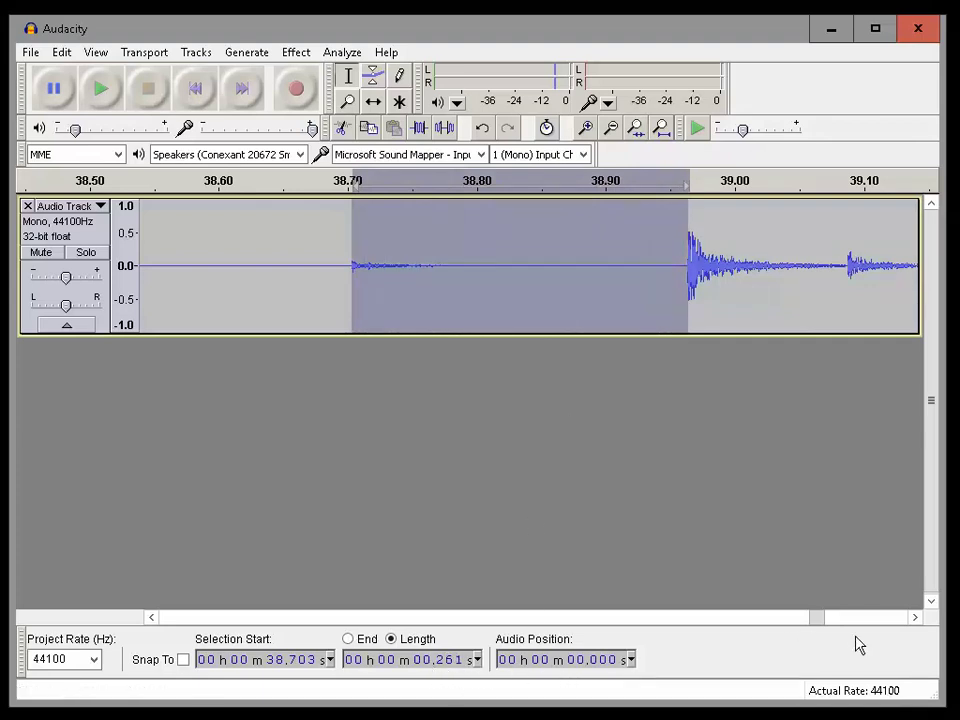
left_click(915, 618)
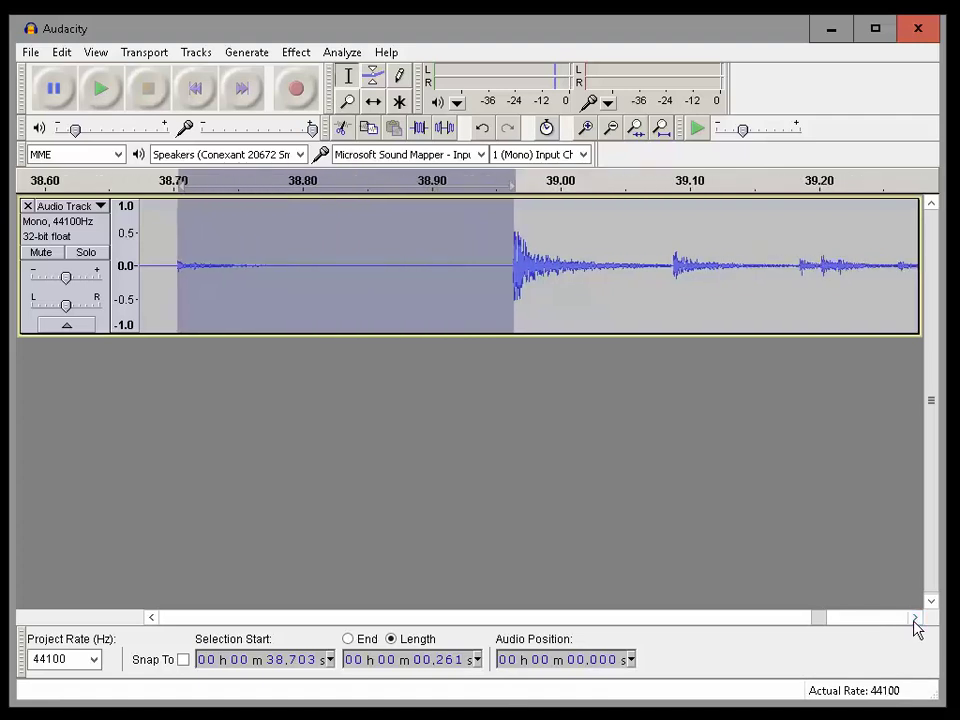
left_click(915, 618)
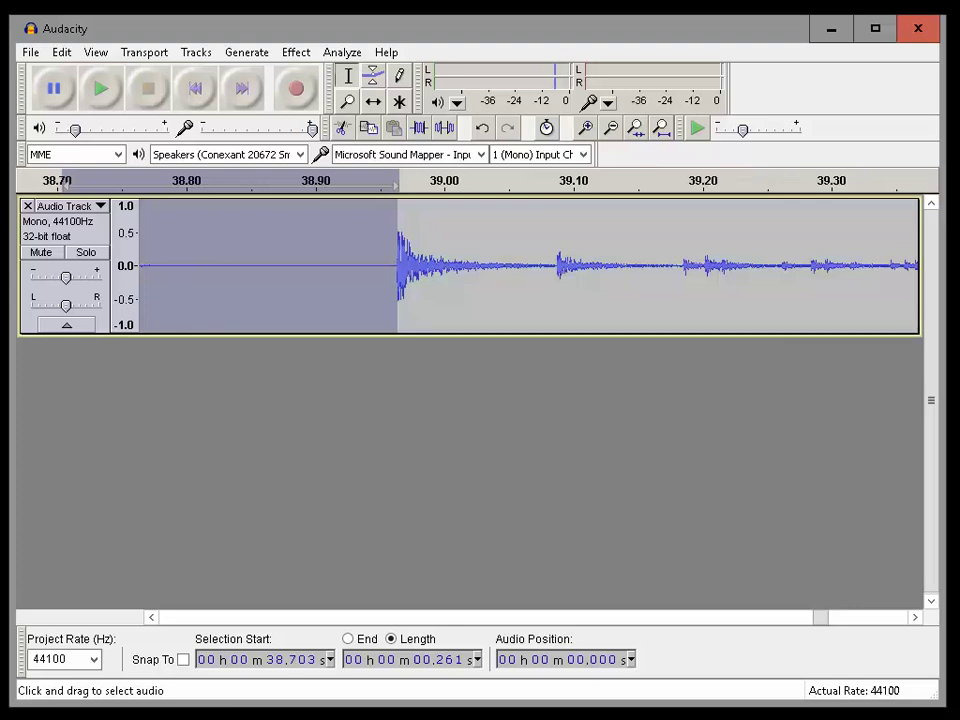
left_click(150, 620)
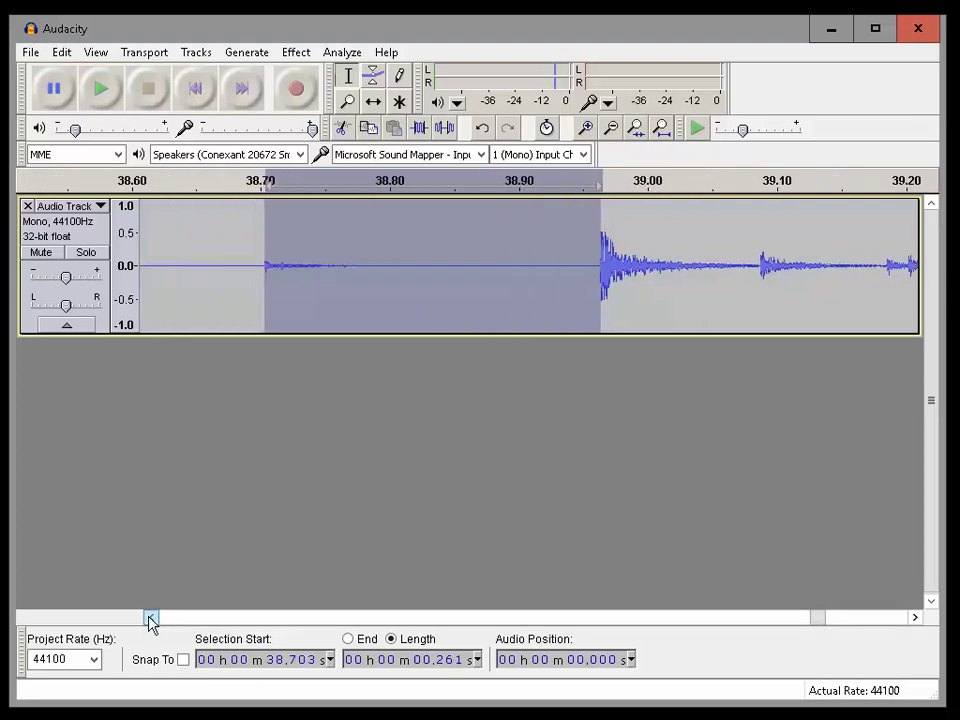
Reselect from the third tap at 38.703 s to the impact, measuring 0.261 s.
left_click(240, 250)
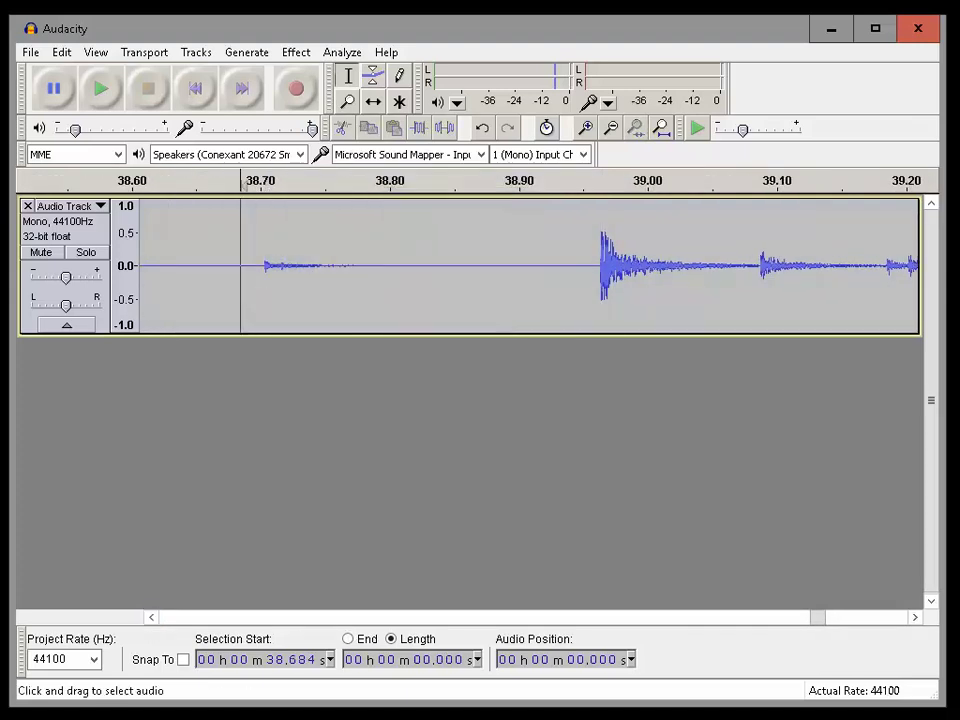
left_click(264, 250)
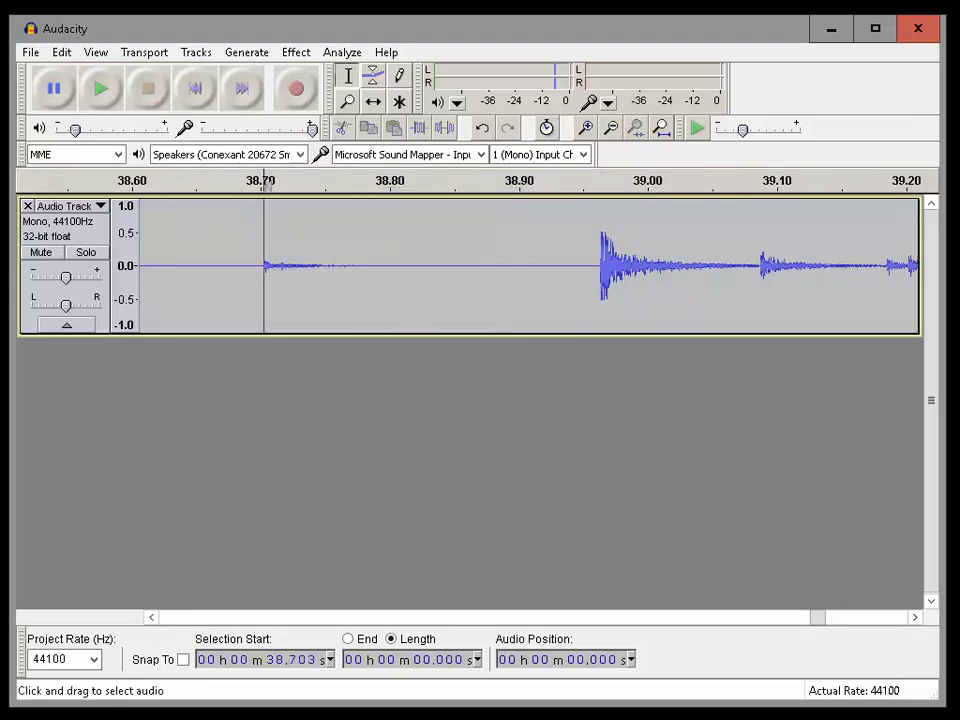
left_click_drag(264, 250, 283, 250)
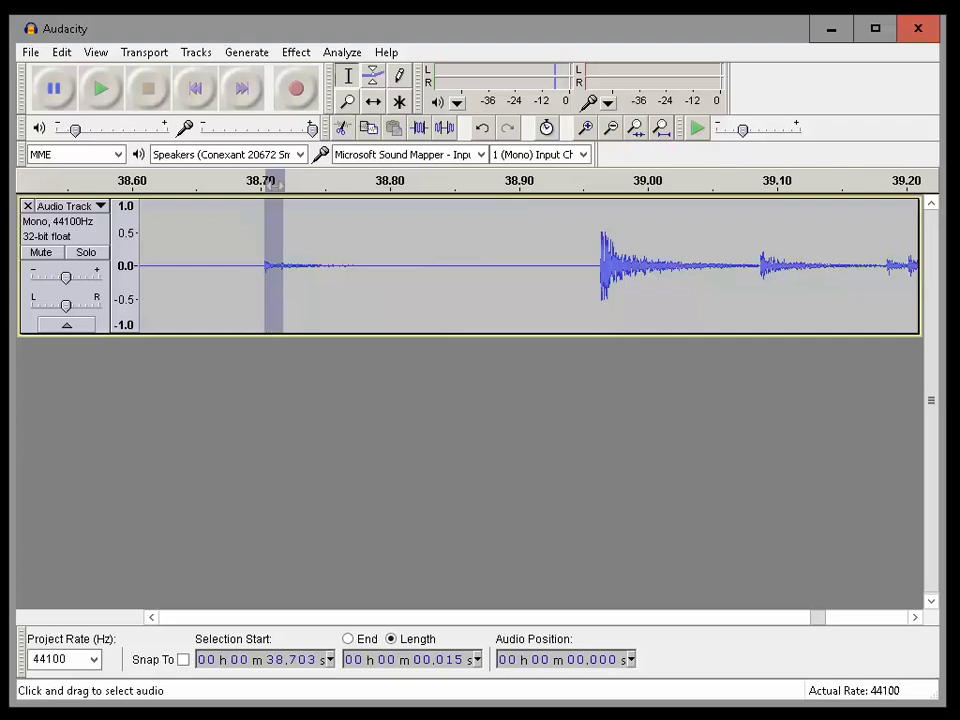
left_click_drag(283, 250, 601, 250)
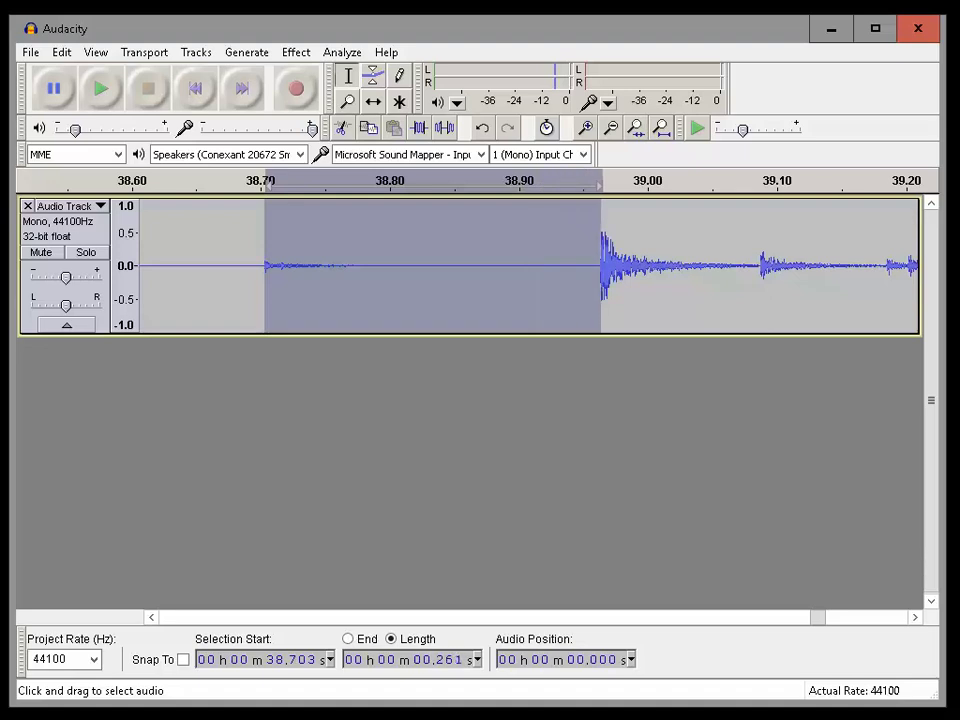